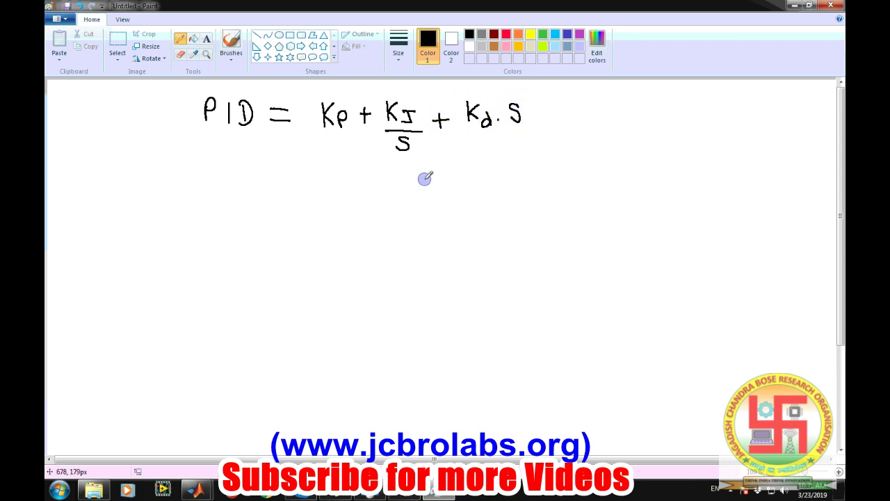
Step: Write 'FoPID = Kp +' on a new line below the PID formula
{"action": "left_click", "coordinate": [497, 118]}
{"action": "left_click_drag", "start_coordinate": [166, 185], "coordinate": [166, 208]}
{"action": "left_click_drag", "start_coordinate": [166, 184], "coordinate": [206, 206]}
{"action": "mouse_move", "coordinate": [207, 184]}
{"action": "left_mouse_down"}
{"action": "mouse_move", "coordinate": [244, 186]}
{"action": "mouse_move", "coordinate": [235, 199]}
{"action": "mouse_move", "coordinate": [285, 192]}
{"action": "left_mouse_up"}
{"action": "left_click_drag", "start_coordinate": [274, 201], "coordinate": [286, 201]}
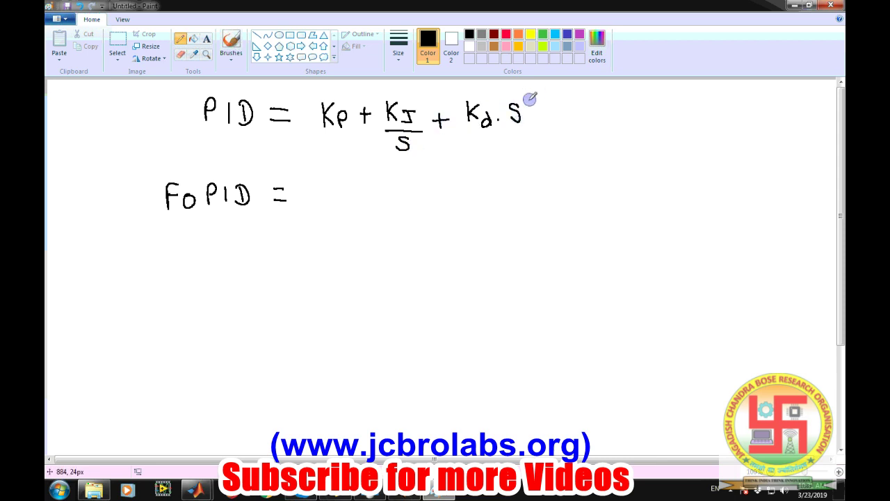
{"action": "mouse_move", "coordinate": [313, 183]}
{"action": "left_mouse_down"}
{"action": "mouse_move", "coordinate": [333, 207]}
{"action": "mouse_move", "coordinate": [337, 196]}
{"action": "mouse_move", "coordinate": [367, 195]}
{"action": "left_mouse_up"}
{"action": "mouse_move", "coordinate": [361, 188]}
{"action": "left_mouse_down"}
{"action": "mouse_move", "coordinate": [360, 202]}
{"action": "mouse_move", "coordinate": [393, 204]}
{"action": "mouse_move", "coordinate": [395, 194]}
{"action": "left_mouse_up"}
Step: Complete the formula with the KI/S^λ and Kd·S^μ terms
{"action": "left_click_drag", "start_coordinate": [395, 194], "coordinate": [413, 199]}
{"action": "mouse_move", "coordinate": [423, 206]}
{"action": "left_mouse_down"}
{"action": "mouse_move", "coordinate": [388, 206]}
{"action": "mouse_move", "coordinate": [394, 232]}
{"action": "mouse_move", "coordinate": [419, 225]}
{"action": "left_mouse_up"}
{"action": "mouse_move", "coordinate": [415, 219]}
{"action": "left_mouse_down"}
{"action": "mouse_move", "coordinate": [411, 225]}
{"action": "mouse_move", "coordinate": [461, 201]}
{"action": "left_mouse_up"}
{"action": "mouse_move", "coordinate": [473, 185]}
{"action": "left_mouse_down"}
{"action": "mouse_move", "coordinate": [480, 202]}
{"action": "mouse_move", "coordinate": [499, 200]}
{"action": "left_mouse_up"}
{"action": "left_click", "coordinate": [487, 197]}
{"action": "mouse_move", "coordinate": [515, 171]}
{"action": "left_mouse_down"}
{"action": "mouse_move", "coordinate": [511, 182]}
{"action": "mouse_move", "coordinate": [522, 168]}
{"action": "left_mouse_up"}
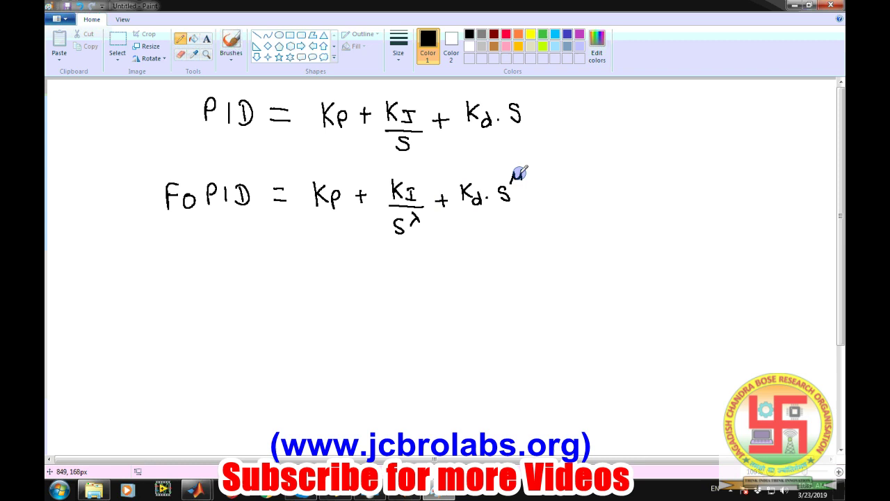
Step: In red, tick Kp, KI, λ, Kd and μ in the FoPID formula
{"action": "left_click", "coordinate": [506, 34]}
{"action": "left_click_drag", "start_coordinate": [317, 222], "coordinate": [333, 220]}
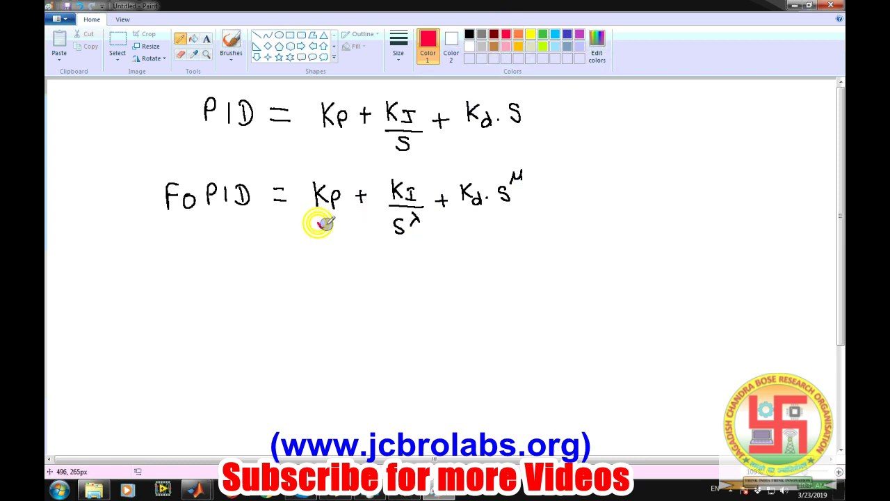
{"action": "left_click_drag", "start_coordinate": [400, 175], "coordinate": [411, 171]}
{"action": "left_click_drag", "start_coordinate": [424, 223], "coordinate": [438, 216]}
{"action": "left_click_drag", "start_coordinate": [463, 179], "coordinate": [529, 158]}
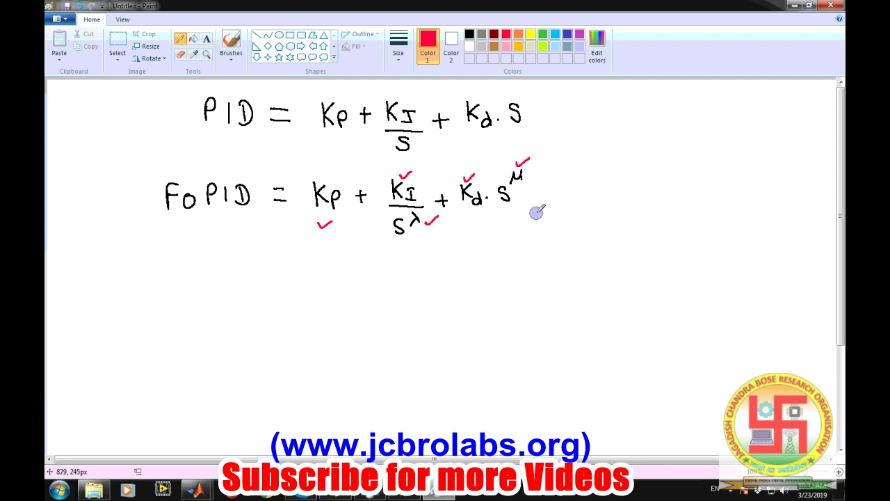
Step: In black, draw the input line, summing junction, FoPID and D.C. Motor blocks, feedback line and arrowheads
{"action": "scroll", "coordinate": [664, 165], "scroll_direction": "down", "scroll_amount": 3}
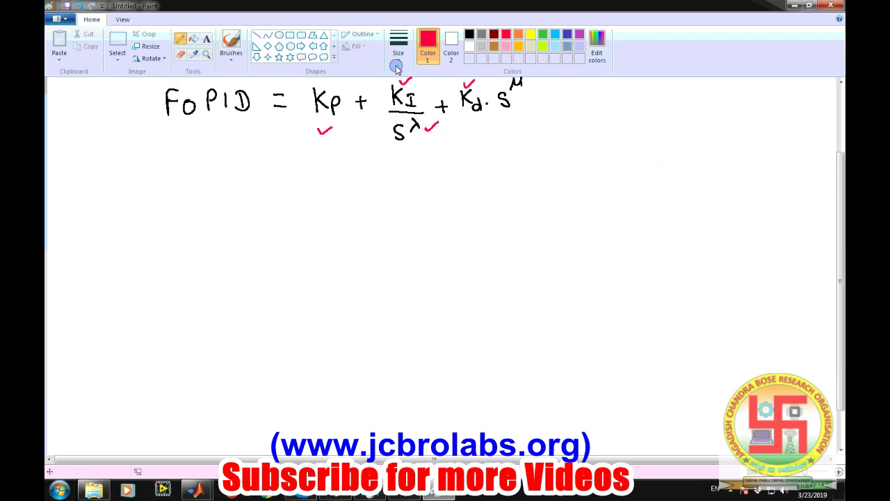
{"action": "left_click", "coordinate": [470, 33]}
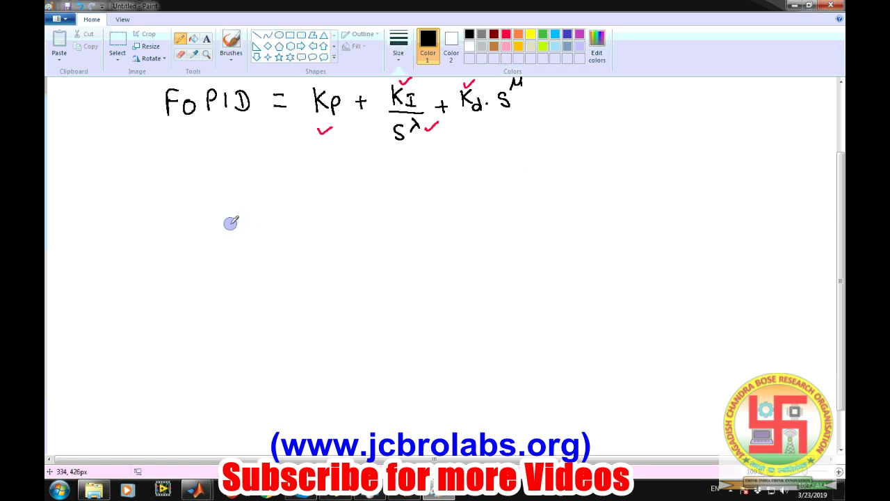
{"action": "mouse_move", "coordinate": [176, 197]}
{"action": "left_mouse_down"}
{"action": "mouse_move", "coordinate": [330, 175]}
{"action": "mouse_move", "coordinate": [369, 200]}
{"action": "mouse_move", "coordinate": [298, 209]}
{"action": "mouse_move", "coordinate": [308, 190]}
{"action": "mouse_move", "coordinate": [355, 184]}
{"action": "mouse_move", "coordinate": [360, 201]}
{"action": "mouse_move", "coordinate": [429, 167]}
{"action": "mouse_move", "coordinate": [509, 193]}
{"action": "mouse_move", "coordinate": [426, 206]}
{"action": "mouse_move", "coordinate": [437, 185]}
{"action": "mouse_move", "coordinate": [582, 193]}
{"action": "mouse_move", "coordinate": [544, 249]}
{"action": "left_mouse_up"}
{"action": "mouse_move", "coordinate": [228, 209]}
{"action": "left_mouse_down"}
{"action": "mouse_move", "coordinate": [235, 245]}
{"action": "mouse_move", "coordinate": [550, 246]}
{"action": "left_mouse_up"}
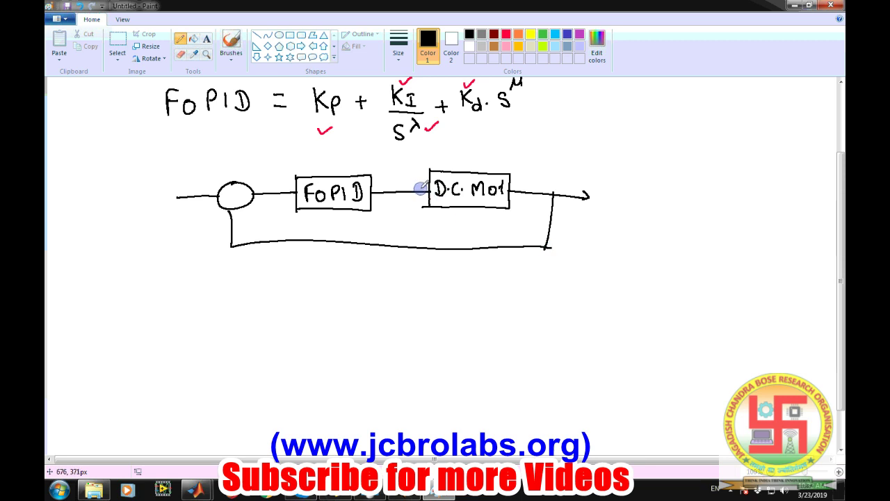
{"action": "left_click_drag", "start_coordinate": [423, 186], "coordinate": [422, 201]}
{"action": "left_click_drag", "start_coordinate": [288, 188], "coordinate": [288, 199]}
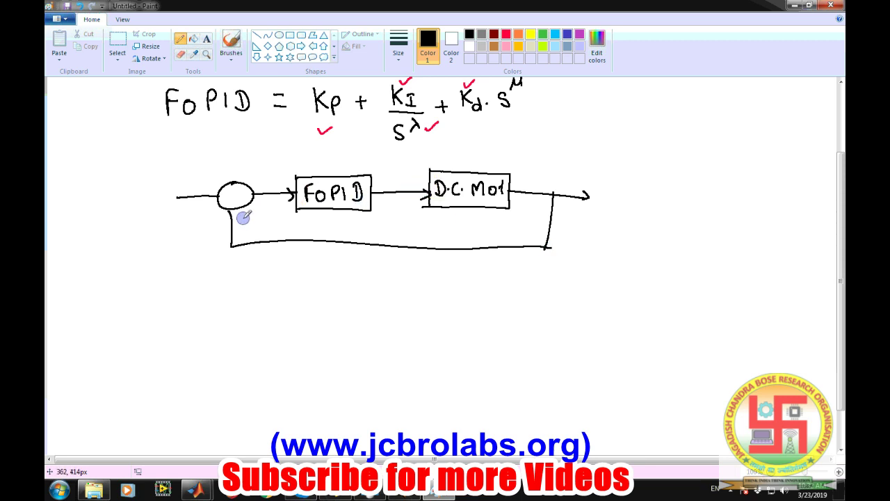
Step: Mark the summing junction with + and − signs and label the reference input S.P
{"action": "mouse_move", "coordinate": [226, 214]}
{"action": "left_mouse_down"}
{"action": "mouse_move", "coordinate": [237, 217]}
{"action": "mouse_move", "coordinate": [242, 183]}
{"action": "mouse_move", "coordinate": [249, 206]}
{"action": "left_mouse_up"}
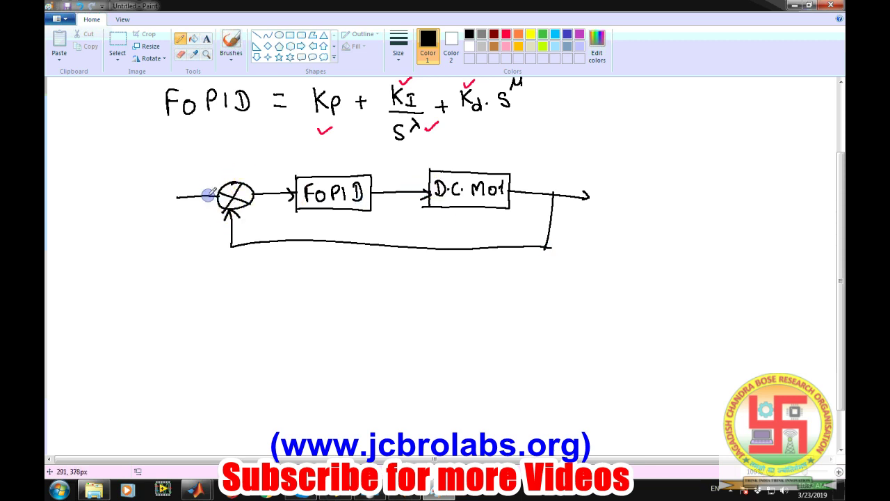
{"action": "left_click_drag", "start_coordinate": [202, 187], "coordinate": [211, 186]}
{"action": "left_click_drag", "start_coordinate": [206, 182], "coordinate": [225, 218]}
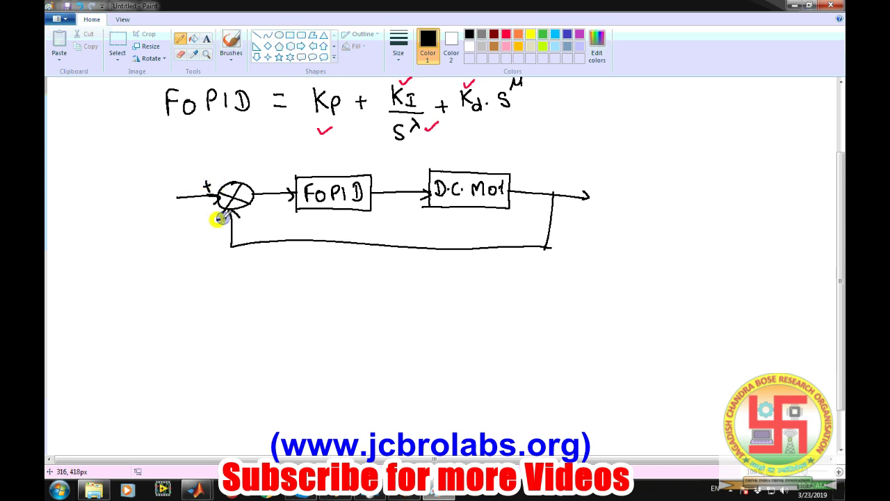
{"action": "mouse_move", "coordinate": [166, 173]}
{"action": "left_mouse_down"}
{"action": "mouse_move", "coordinate": [159, 187]}
{"action": "mouse_move", "coordinate": [185, 166]}
{"action": "left_mouse_up"}
{"action": "left_click", "coordinate": [170, 183]}
{"action": "left_click", "coordinate": [192, 164]}
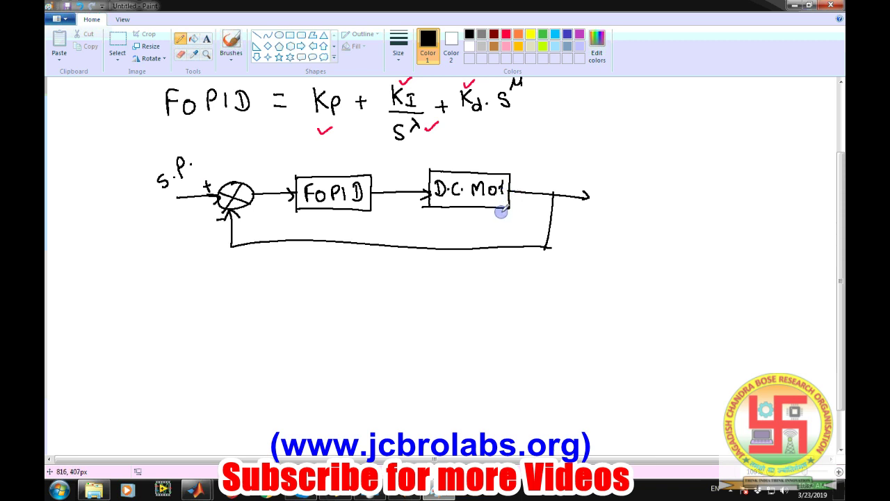
Step: Label the motor output P.V
{"action": "mouse_move", "coordinate": [553, 161]}
{"action": "left_mouse_down"}
{"action": "mouse_move", "coordinate": [553, 178]}
{"action": "mouse_move", "coordinate": [578, 162]}
{"action": "left_mouse_up"}
{"action": "left_click", "coordinate": [563, 175]}
{"action": "left_click", "coordinate": [584, 167]}
{"action": "left_click", "coordinate": [507, 36]}
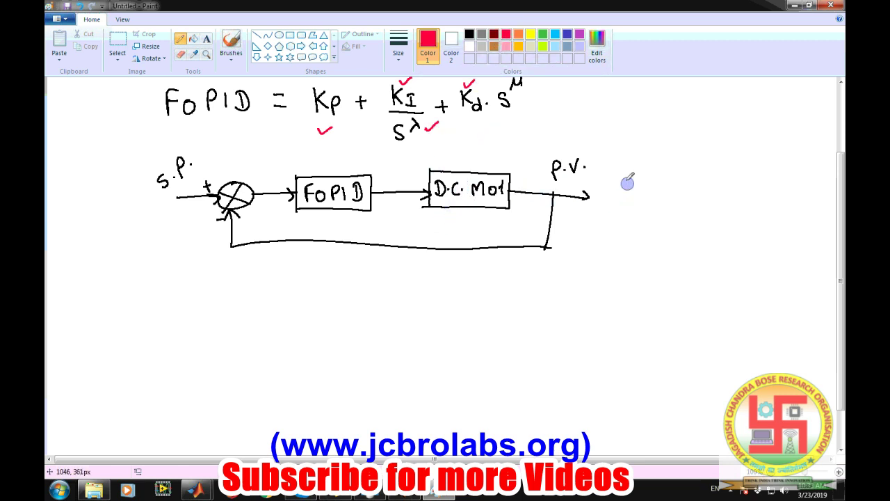
Step: Sketch red axes and a step-response curve beside P.V., with a green dashed line labelled S.P
{"action": "mouse_move", "coordinate": [626, 164]}
{"action": "left_mouse_down"}
{"action": "mouse_move", "coordinate": [623, 225]}
{"action": "mouse_move", "coordinate": [700, 206]}
{"action": "left_mouse_up"}
{"action": "mouse_move", "coordinate": [624, 206]}
{"action": "left_mouse_down"}
{"action": "mouse_move", "coordinate": [644, 172]}
{"action": "mouse_move", "coordinate": [697, 173]}
{"action": "left_mouse_up"}
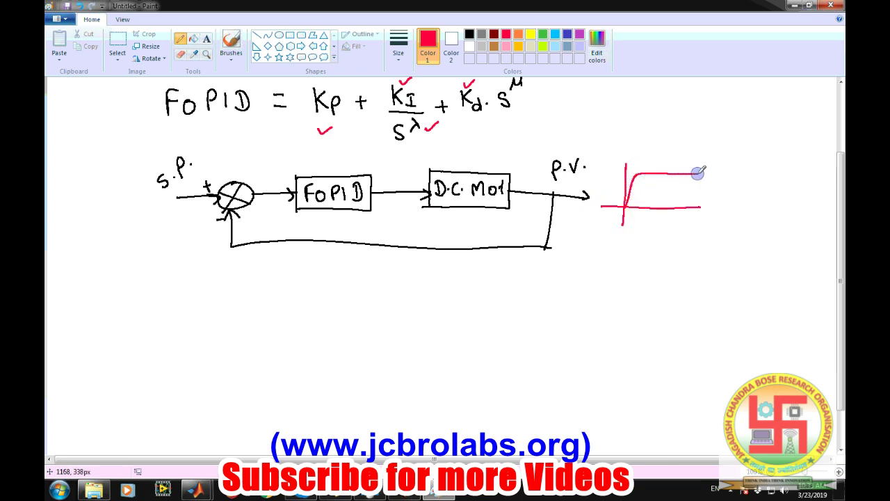
{"action": "left_click", "coordinate": [542, 34]}
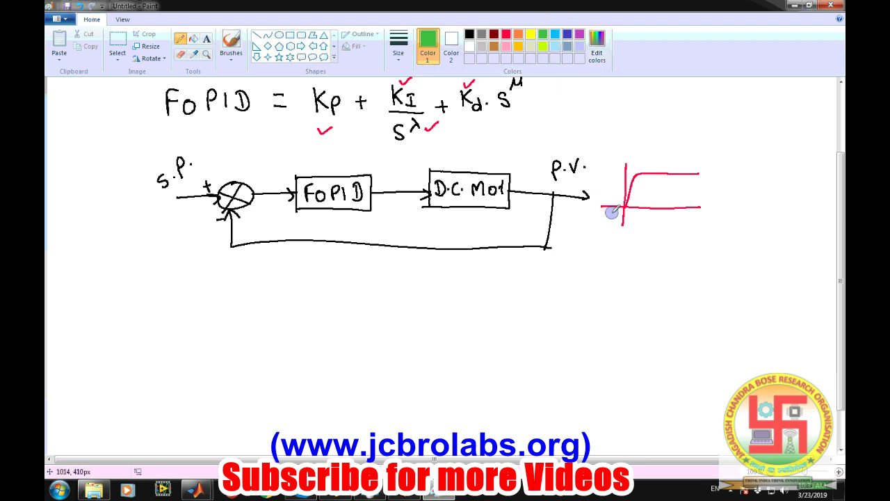
{"action": "left_click_drag", "start_coordinate": [618, 176], "coordinate": [636, 178]}
{"action": "left_click_drag", "start_coordinate": [651, 174], "coordinate": [678, 175]}
{"action": "left_click_drag", "start_coordinate": [602, 174], "coordinate": [612, 167]}
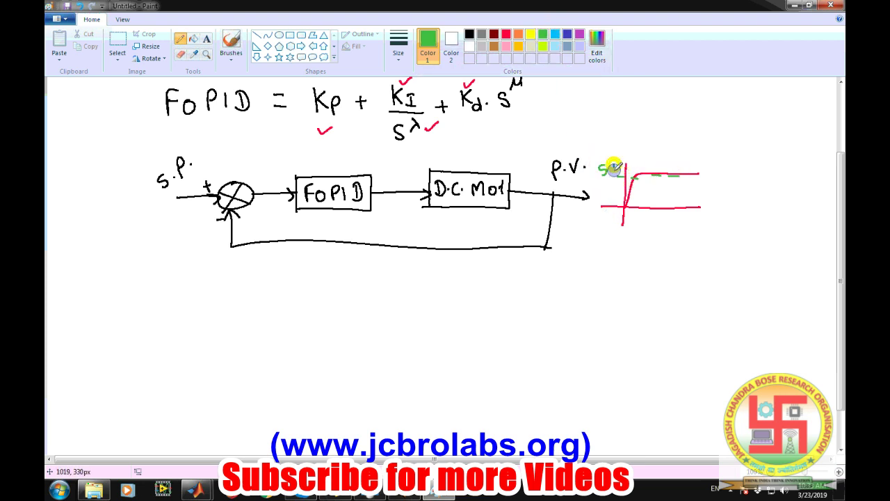
{"action": "left_click", "coordinate": [623, 162]}
{"action": "left_click", "coordinate": [506, 34]}
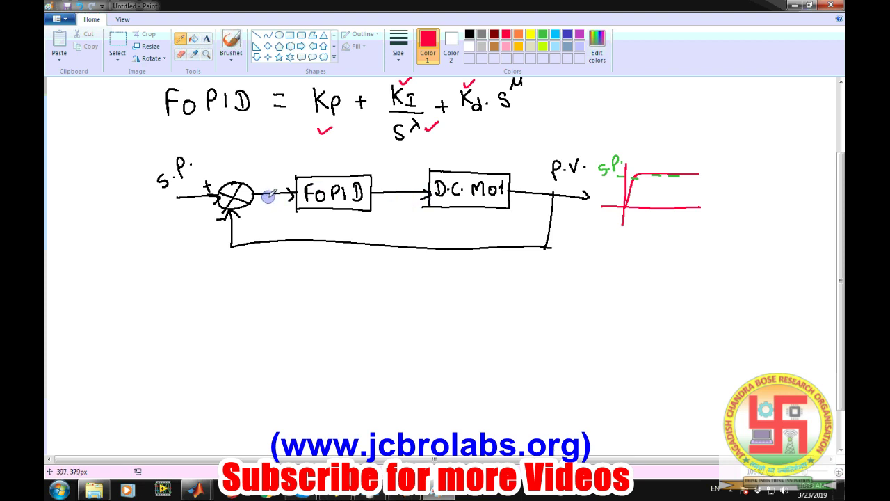
Step: Draw a red dashed line from the error signal to an ITAE box marked (↓)
{"action": "mouse_move", "coordinate": [269, 194]}
{"action": "left_mouse_down"}
{"action": "mouse_move", "coordinate": [275, 265]}
{"action": "mouse_move", "coordinate": [307, 264]}
{"action": "mouse_move", "coordinate": [315, 281]}
{"action": "mouse_move", "coordinate": [348, 281]}
{"action": "left_mouse_up"}
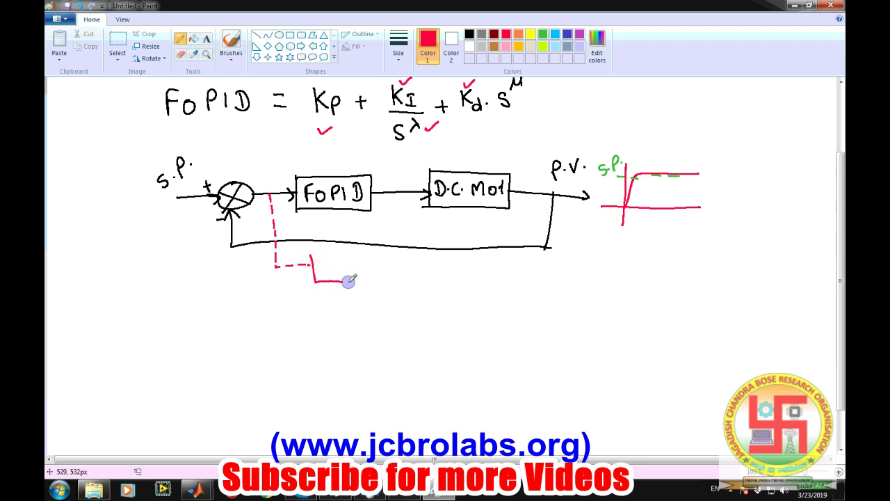
{"action": "left_click_drag", "start_coordinate": [311, 256], "coordinate": [386, 248]}
{"action": "mouse_move", "coordinate": [381, 278]}
{"action": "left_mouse_down"}
{"action": "mouse_move", "coordinate": [358, 282]}
{"action": "mouse_move", "coordinate": [324, 264]}
{"action": "mouse_move", "coordinate": [327, 273]}
{"action": "mouse_move", "coordinate": [371, 256]}
{"action": "mouse_move", "coordinate": [381, 276]}
{"action": "left_mouse_up"}
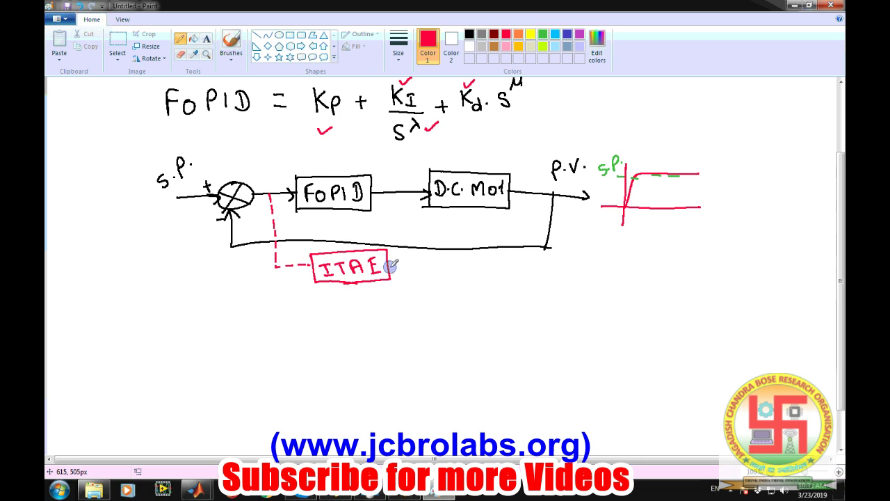
{"action": "mouse_move", "coordinate": [341, 290]}
{"action": "left_mouse_down"}
{"action": "mouse_move", "coordinate": [339, 304]}
{"action": "mouse_move", "coordinate": [369, 303]}
{"action": "mouse_move", "coordinate": [356, 301]}
{"action": "left_mouse_up"}
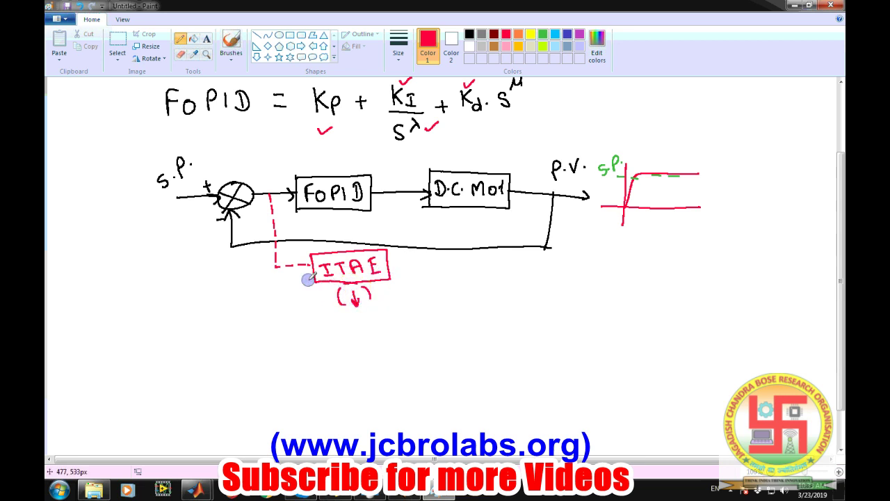
Step: Run the dashed tuning path from ITAE back up to FoPID and write GA below
{"action": "left_click_drag", "start_coordinate": [304, 261], "coordinate": [303, 270]}
{"action": "mouse_move", "coordinate": [387, 264]}
{"action": "left_mouse_down"}
{"action": "mouse_move", "coordinate": [397, 252]}
{"action": "mouse_move", "coordinate": [381, 232]}
{"action": "mouse_move", "coordinate": [352, 235]}
{"action": "left_mouse_up"}
{"action": "mouse_move", "coordinate": [349, 237]}
{"action": "left_mouse_down"}
{"action": "mouse_move", "coordinate": [329, 238]}
{"action": "mouse_move", "coordinate": [333, 192]}
{"action": "mouse_move", "coordinate": [350, 174]}
{"action": "mouse_move", "coordinate": [346, 163]}
{"action": "mouse_move", "coordinate": [352, 168]}
{"action": "left_mouse_up"}
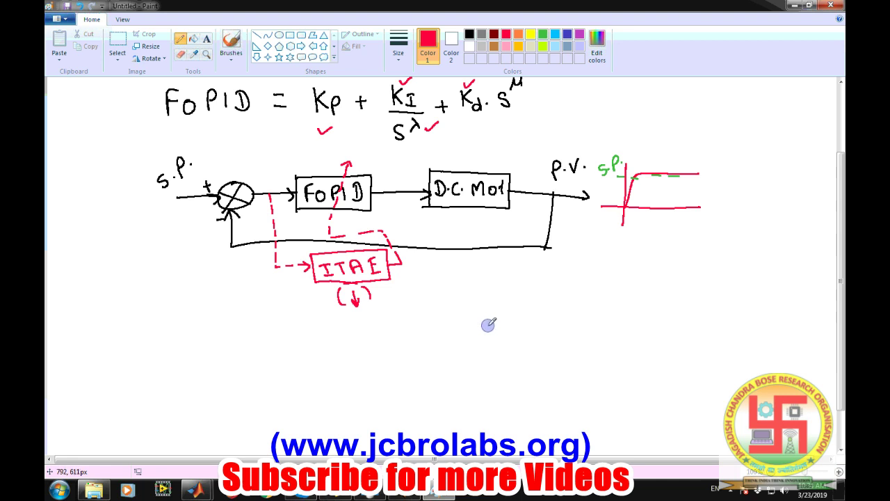
{"action": "mouse_move", "coordinate": [526, 265]}
{"action": "left_mouse_down"}
{"action": "mouse_move", "coordinate": [543, 259]}
{"action": "mouse_move", "coordinate": [554, 267]}
{"action": "mouse_move", "coordinate": [561, 290]}
{"action": "left_mouse_up"}
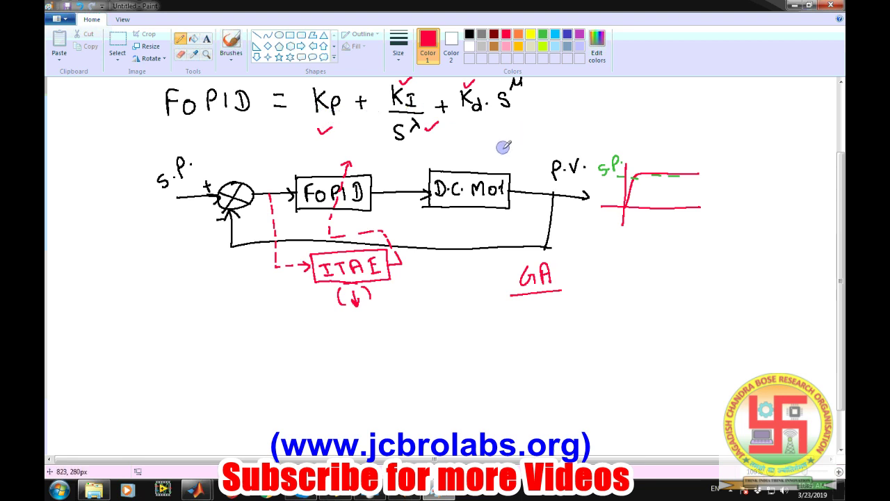
Step: In green, write ', PSO, FPA, TLBO, WCA, Gray' after GA
{"action": "left_click", "coordinate": [542, 34]}
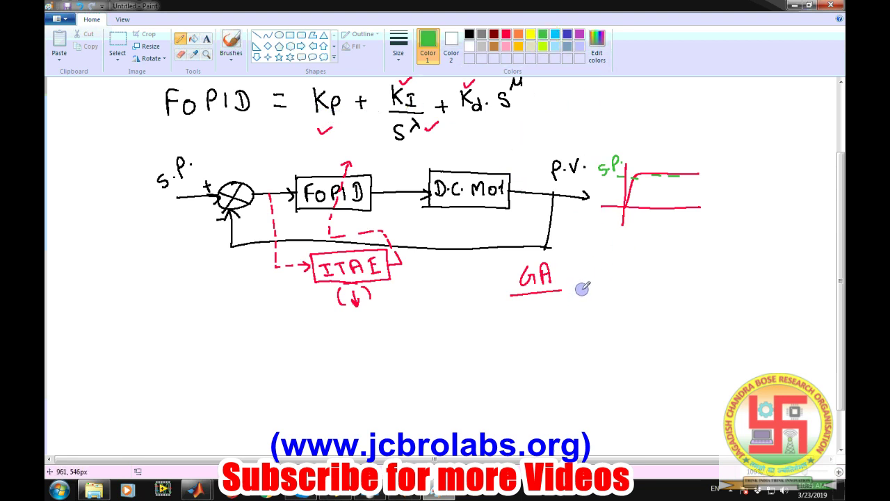
{"action": "mouse_move", "coordinate": [582, 287]}
{"action": "left_mouse_down"}
{"action": "mouse_move", "coordinate": [581, 294]}
{"action": "mouse_move", "coordinate": [601, 266]}
{"action": "mouse_move", "coordinate": [619, 278]}
{"action": "mouse_move", "coordinate": [636, 269]}
{"action": "mouse_move", "coordinate": [646, 282]}
{"action": "mouse_move", "coordinate": [674, 262]}
{"action": "mouse_move", "coordinate": [690, 273]}
{"action": "mouse_move", "coordinate": [701, 263]}
{"action": "mouse_move", "coordinate": [707, 278]}
{"action": "mouse_move", "coordinate": [712, 259]}
{"action": "mouse_move", "coordinate": [741, 257]}
{"action": "left_mouse_up"}
{"action": "mouse_move", "coordinate": [735, 258]}
{"action": "left_mouse_down"}
{"action": "mouse_move", "coordinate": [733, 278]}
{"action": "mouse_move", "coordinate": [779, 277]}
{"action": "left_mouse_up"}
{"action": "mouse_move", "coordinate": [661, 288]}
{"action": "left_mouse_down"}
{"action": "mouse_move", "coordinate": [669, 299]}
{"action": "mouse_move", "coordinate": [788, 308]}
{"action": "left_mouse_up"}
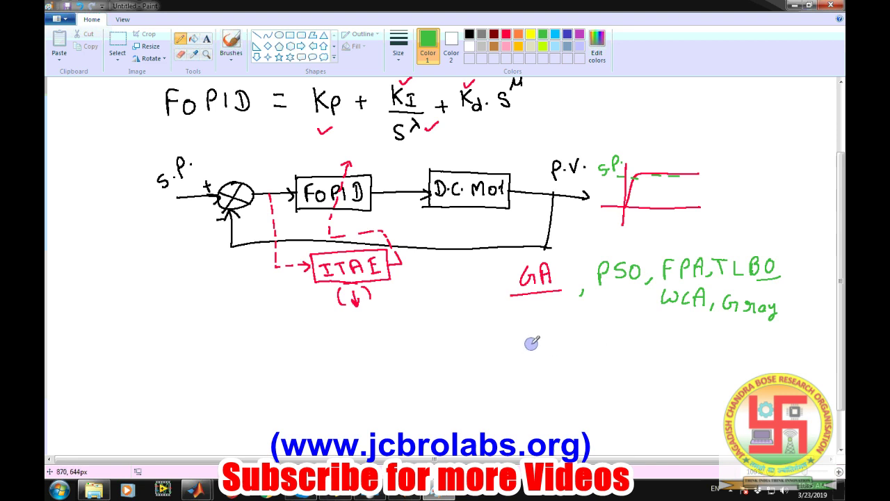
Step: Open the Simulink model DC_Control_Fractional_PID_GA_optimized from MATLAB's Simulink Library Browser
{"action": "mouse_move", "coordinate": [196, 488]}
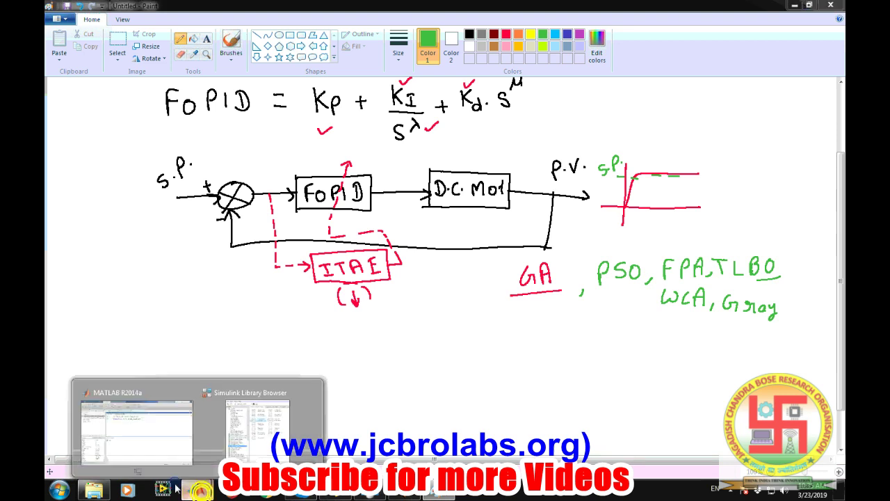
{"action": "left_click", "coordinate": [173, 424]}
{"action": "left_click", "coordinate": [258, 425]}
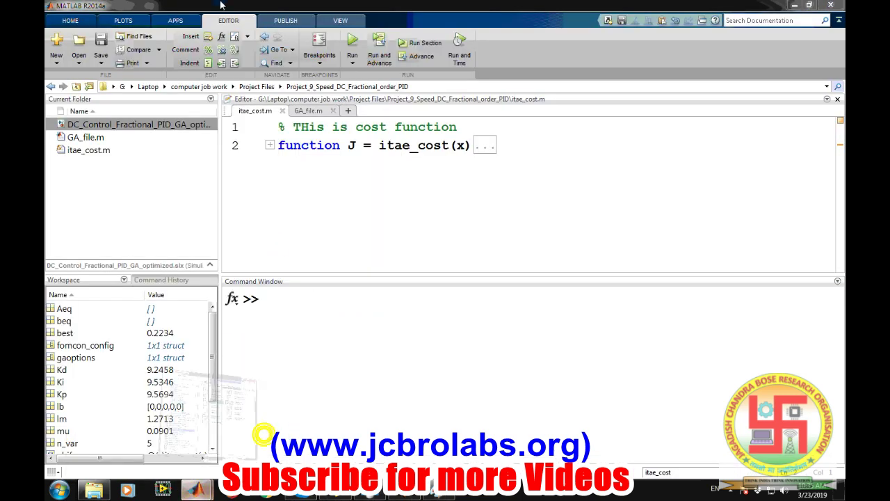
{"action": "left_click", "coordinate": [79, 42]}
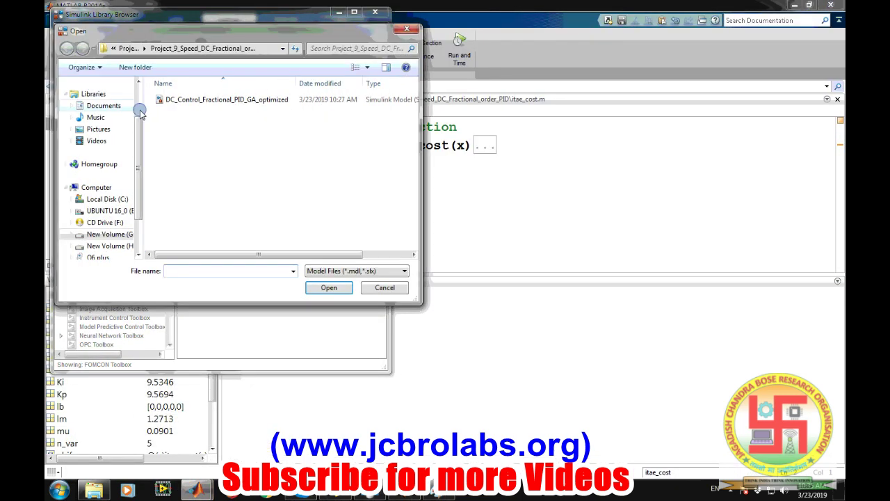
{"action": "left_click", "coordinate": [218, 101]}
{"action": "left_click", "coordinate": [327, 287]}
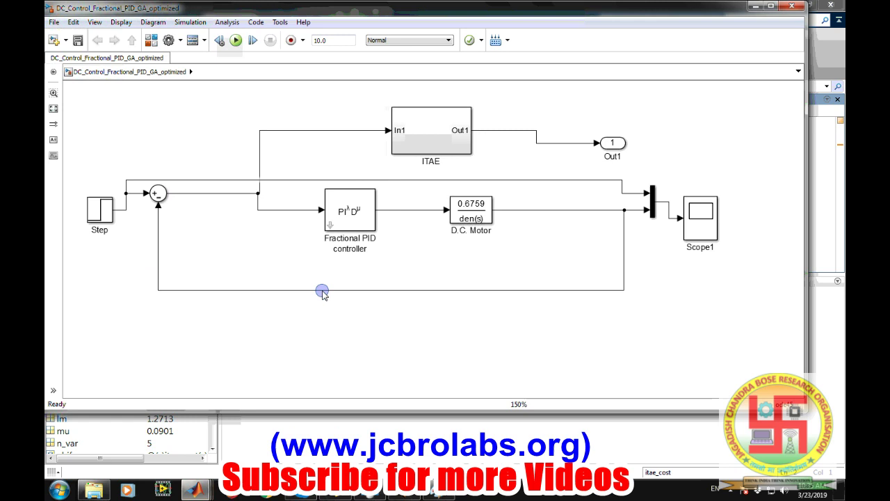
Step: Nudge the Step block slightly up and to the left
{"action": "left_click", "coordinate": [96, 212]}
{"action": "left_click_drag", "start_coordinate": [96, 212], "coordinate": [88, 195]}
{"action": "left_click", "coordinate": [130, 247]}
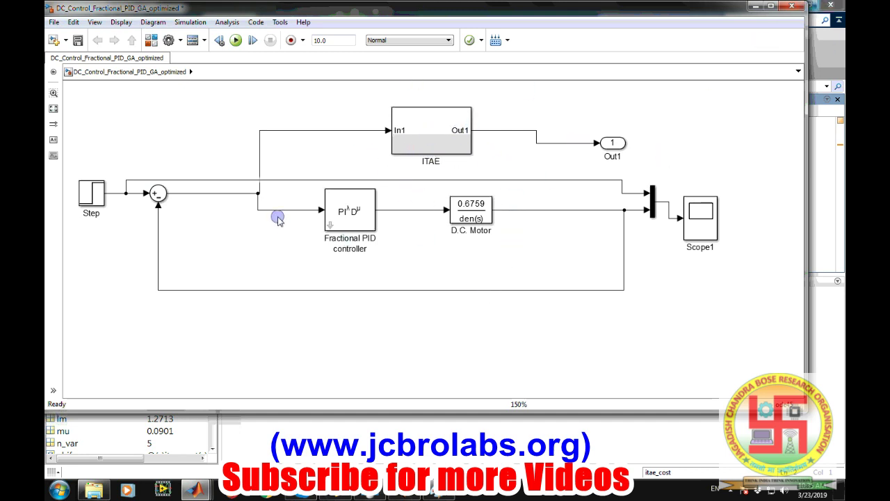
Step: Minimise the model window and return to the main MATLAB window
{"action": "left_click", "coordinate": [755, 6]}
{"action": "mouse_move", "coordinate": [195, 490]}
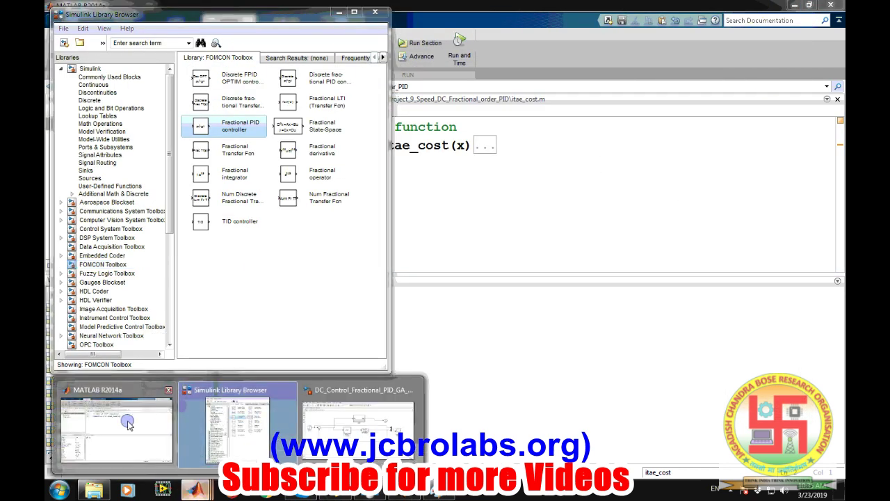
{"action": "left_click", "coordinate": [89, 452]}
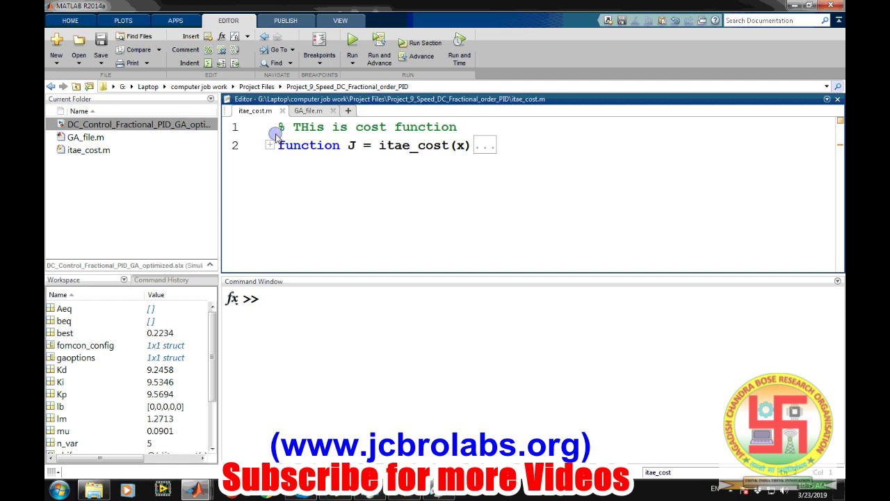